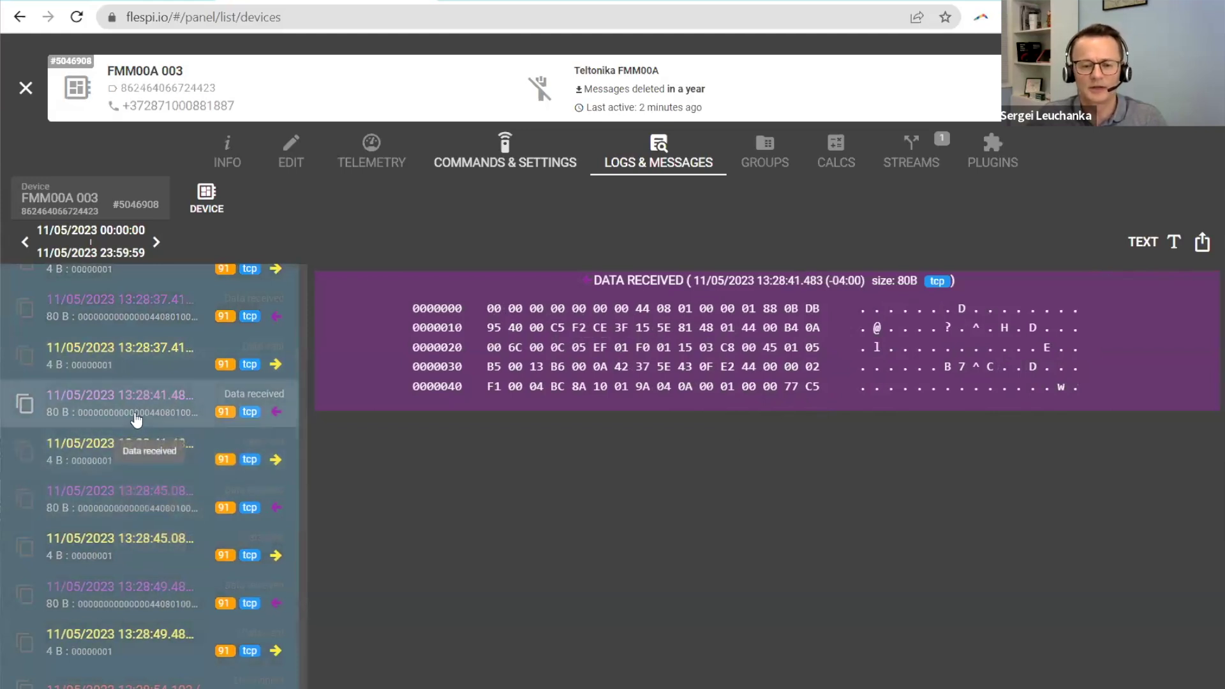
Leave the traffic packet view of FMM00A 003 and examine the location of its 13:28:44 message on the map.
{"action": "left_click", "coordinate": [186, 457]}
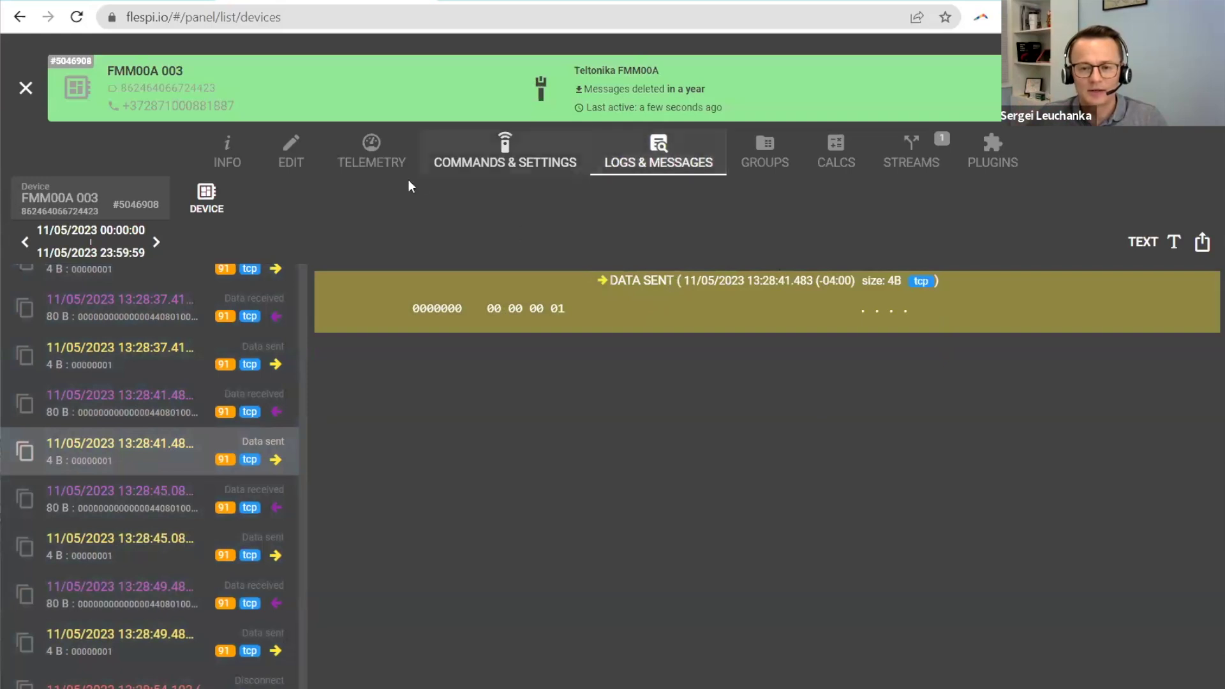
{"action": "left_click", "coordinate": [206, 209]}
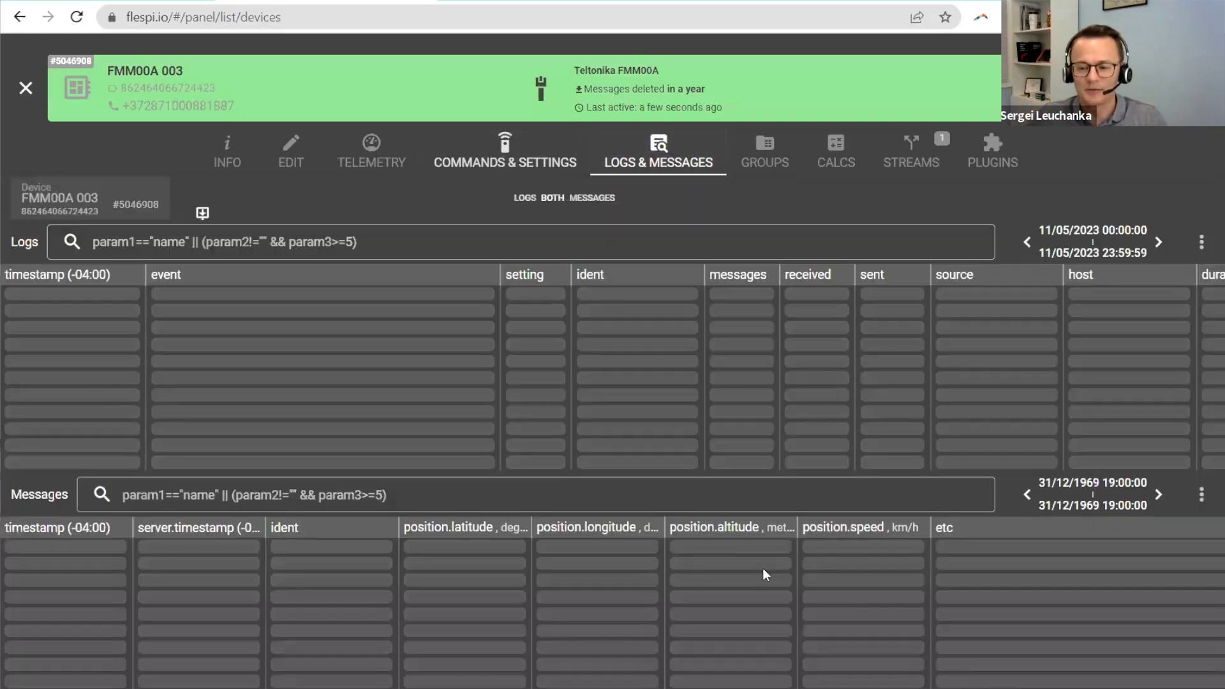
{"action": "left_click", "coordinate": [514, 632]}
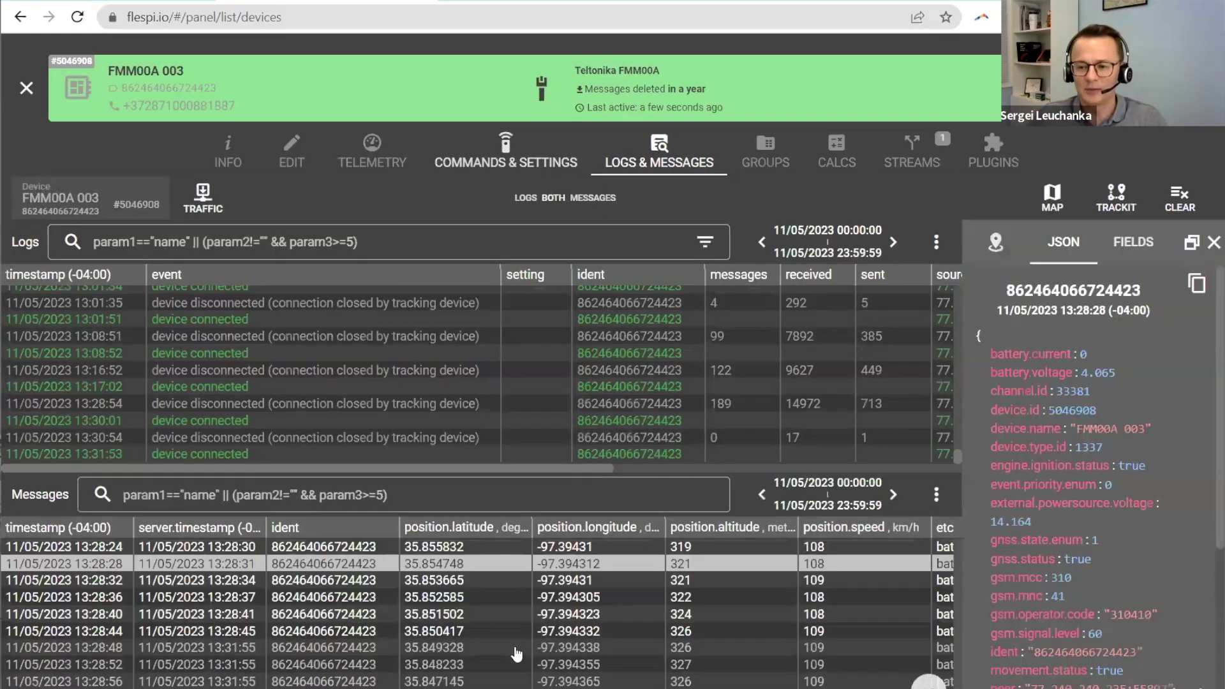
{"action": "left_click", "coordinate": [1002, 249]}
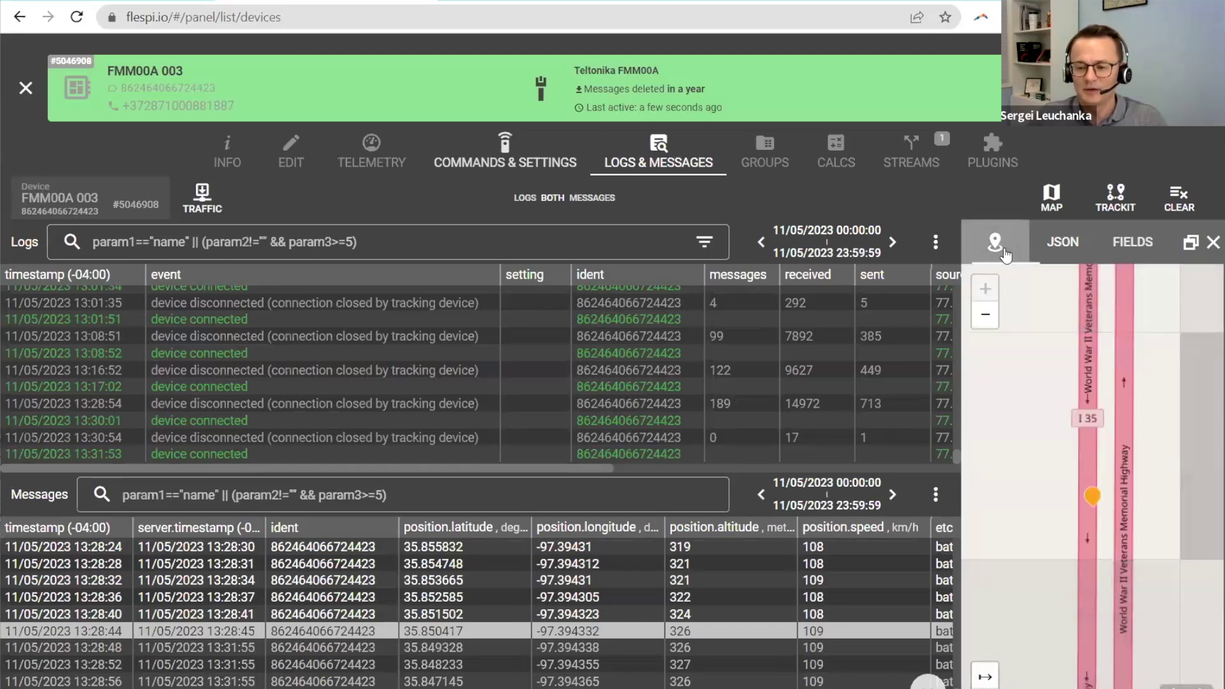
{"action": "scroll", "coordinate": [1068, 549], "scroll_direction": "down", "scroll_amount": 8}
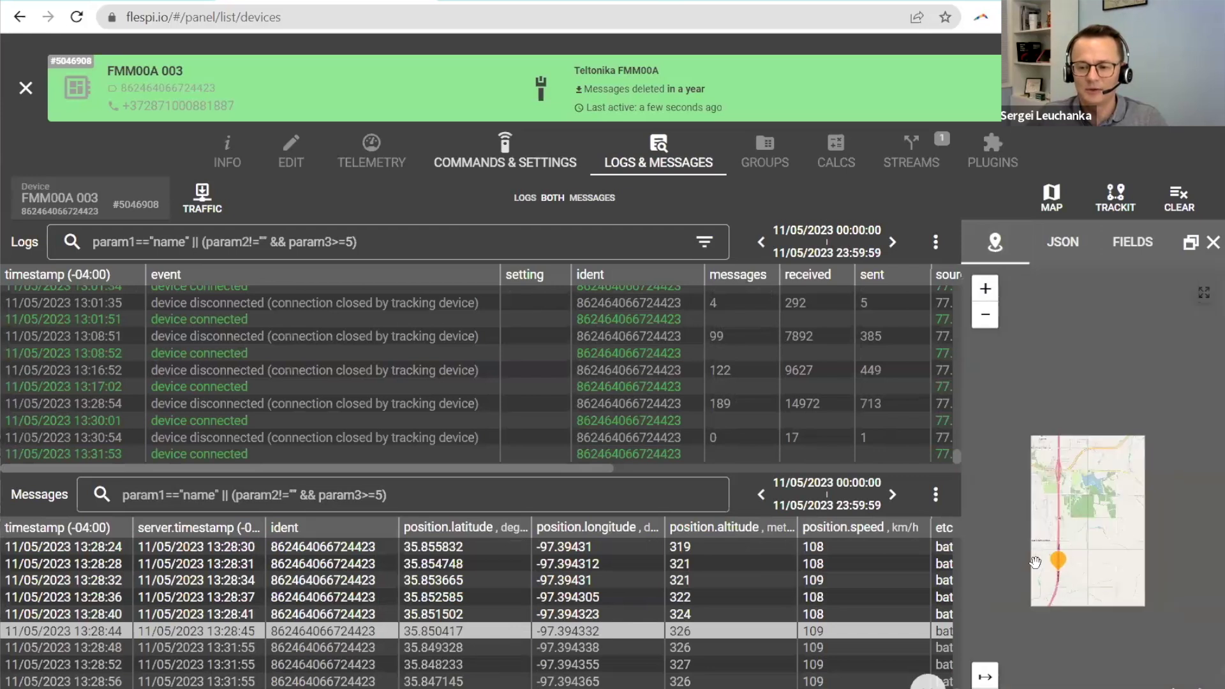
{"action": "left_click_drag", "start_coordinate": [1024, 575], "coordinate": [1049, 509]}
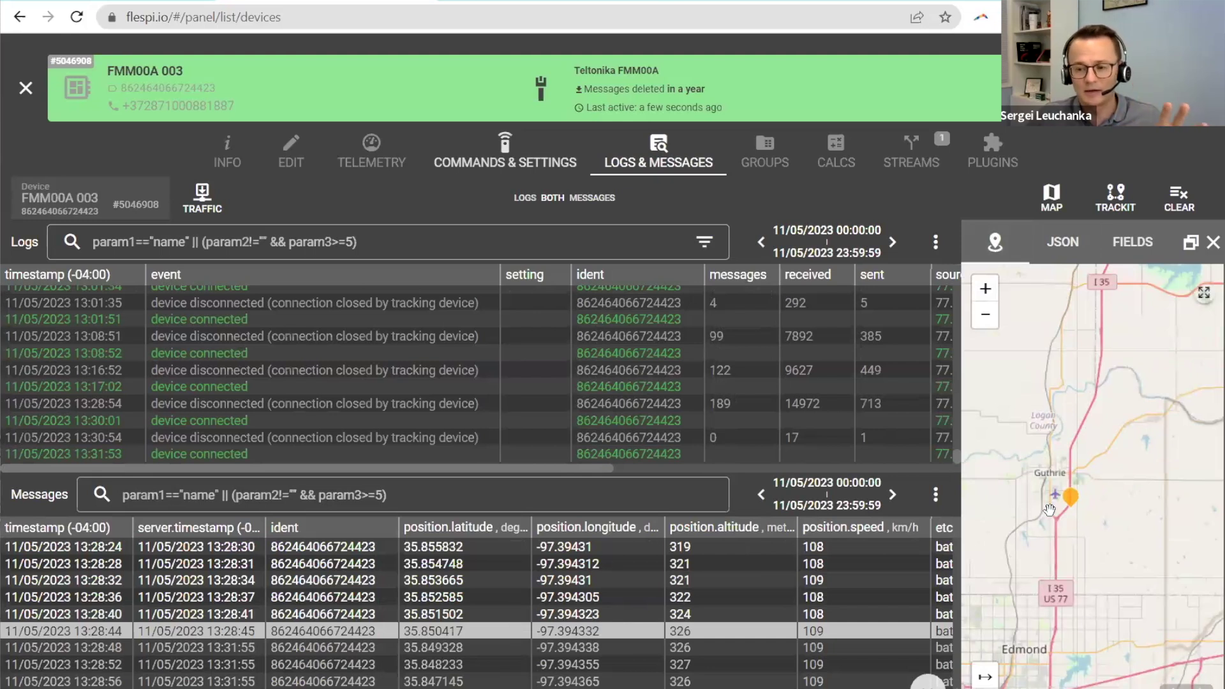
{"action": "scroll", "coordinate": [1108, 540], "scroll_direction": "down", "scroll_amount": 1}
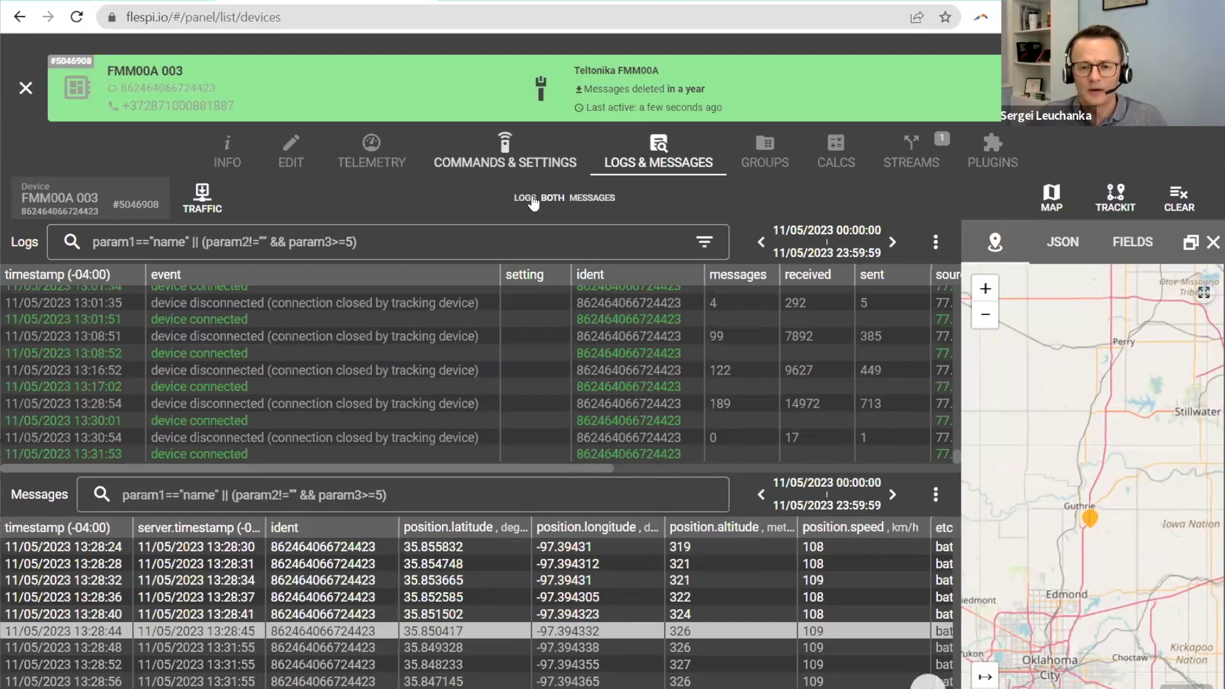
Look through the system, connectivity and tracking settings of device FMM00A 003.
{"action": "left_click", "coordinate": [514, 171]}
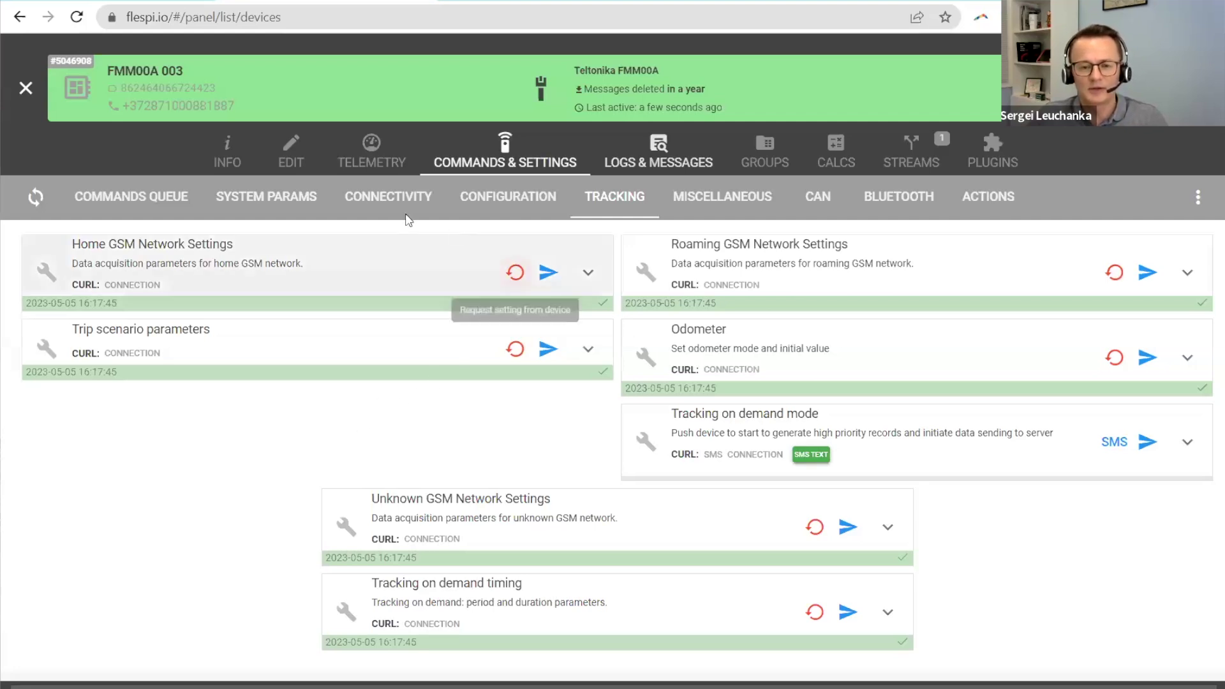
{"action": "left_click", "coordinate": [281, 197]}
{"action": "left_click", "coordinate": [381, 204]}
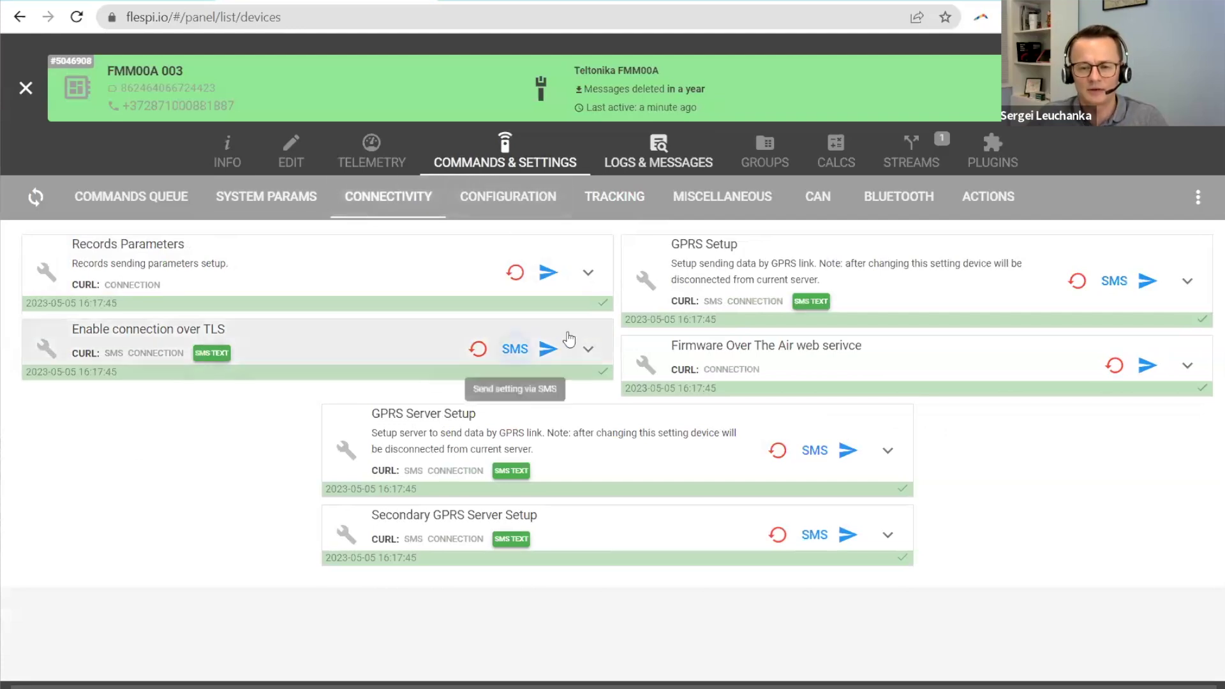
{"action": "left_click", "coordinate": [613, 206]}
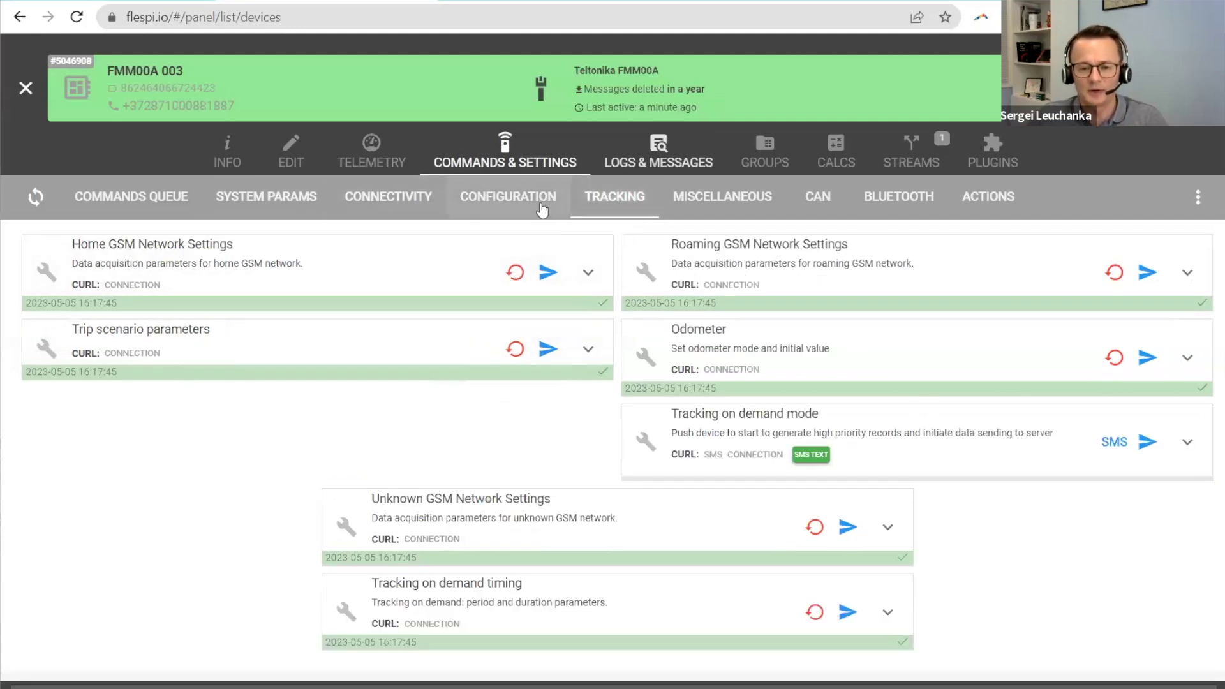
Expand and review the SMS report sending parameters and incoming call action, ending on the device's tracking settings.
{"action": "left_click", "coordinate": [504, 204]}
{"action": "left_click", "coordinate": [308, 287]}
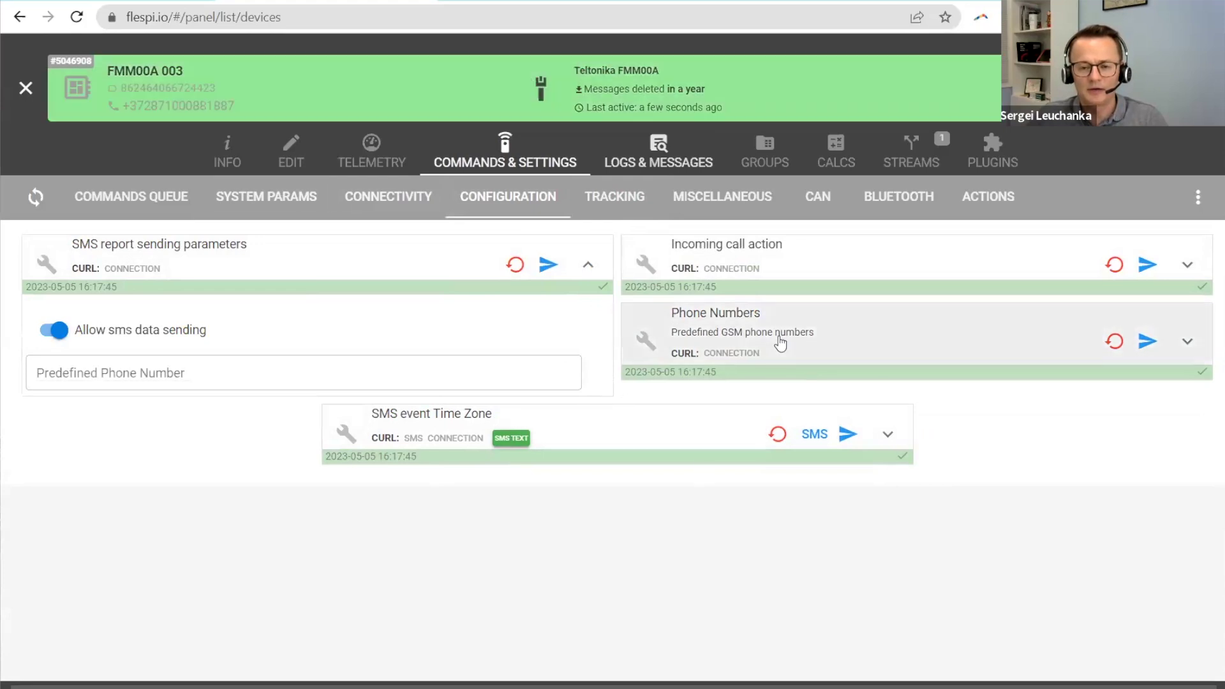
{"action": "left_click", "coordinate": [755, 268]}
{"action": "key", "text": "Escape"}
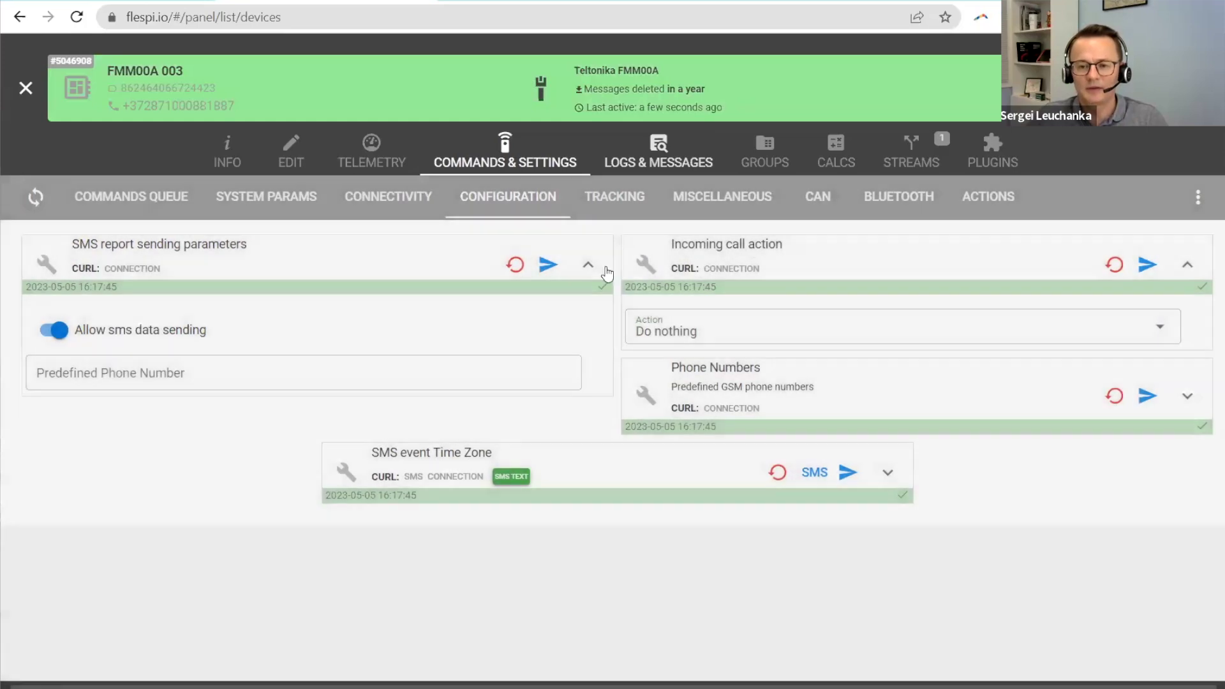
{"action": "left_click", "coordinate": [615, 196]}
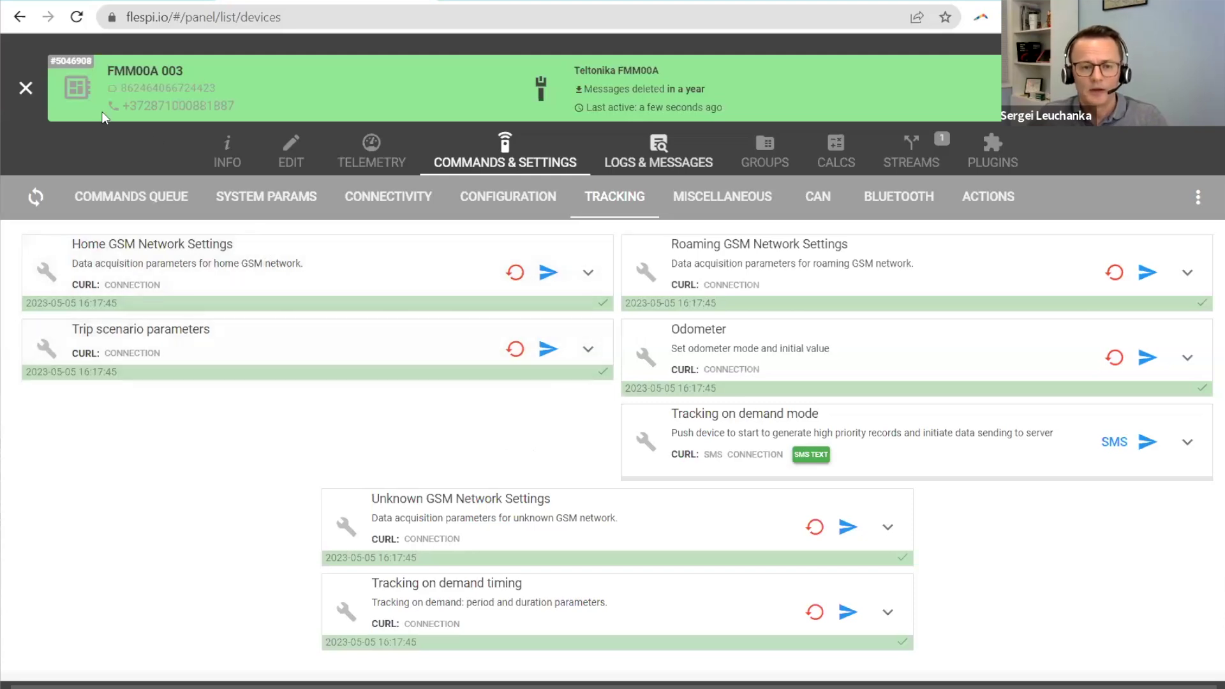
Close the device and create a new stream named "My first stream".
{"action": "left_click", "coordinate": [25, 88]}
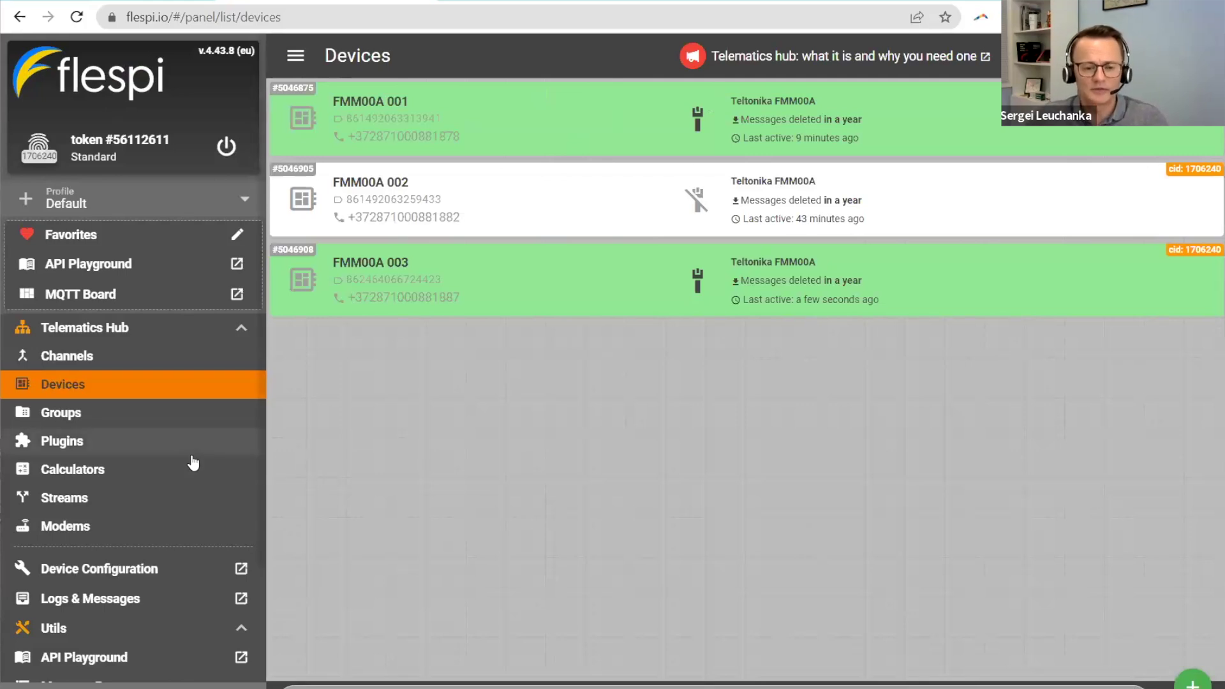
{"action": "left_click", "coordinate": [122, 508]}
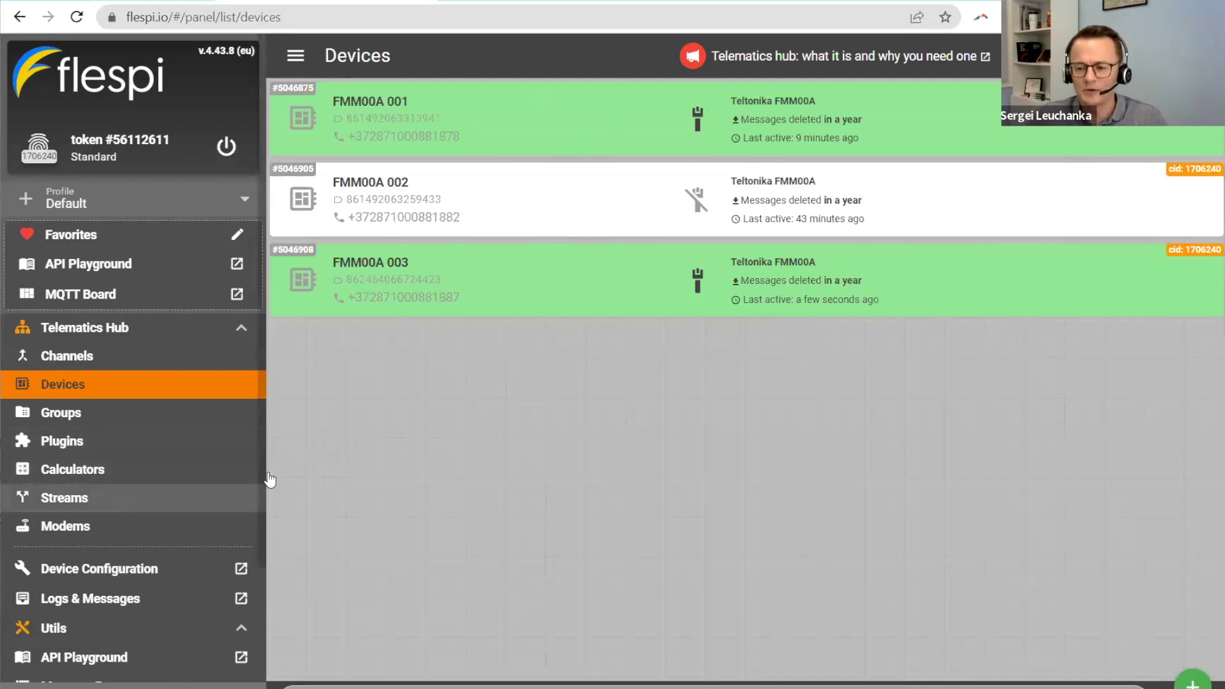
{"action": "left_click", "coordinate": [1192, 681]}
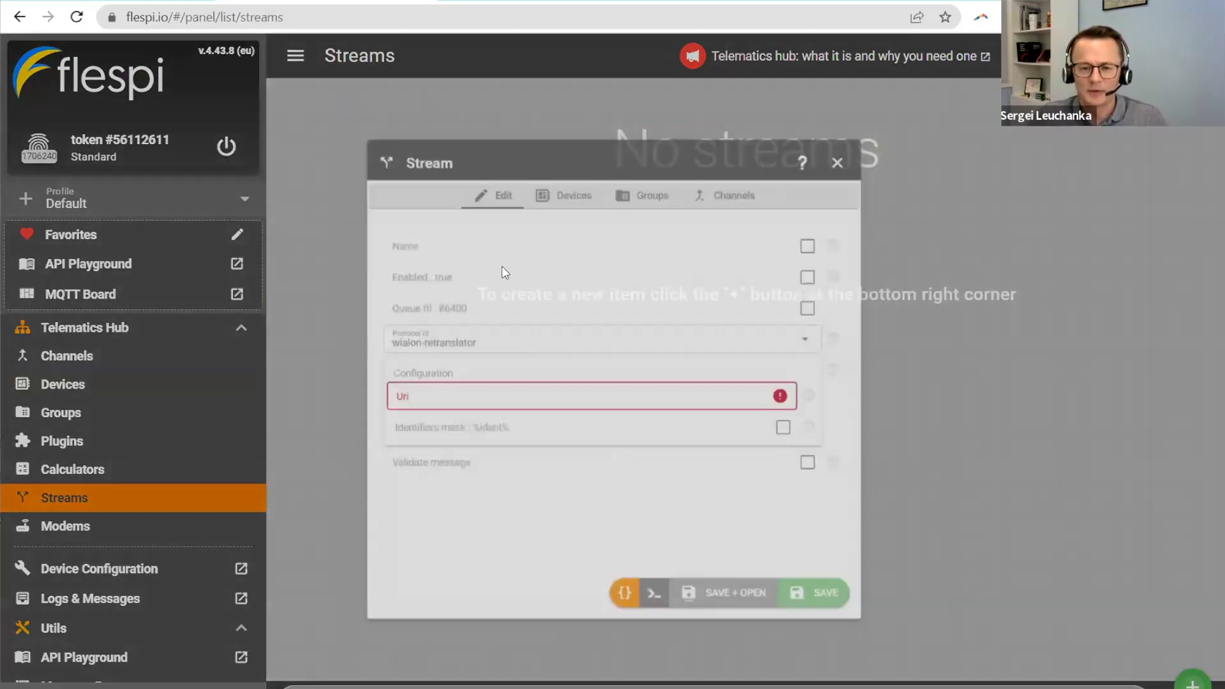
{"action": "left_click", "coordinate": [480, 213]}
{"action": "left_click", "coordinate": [481, 214]}
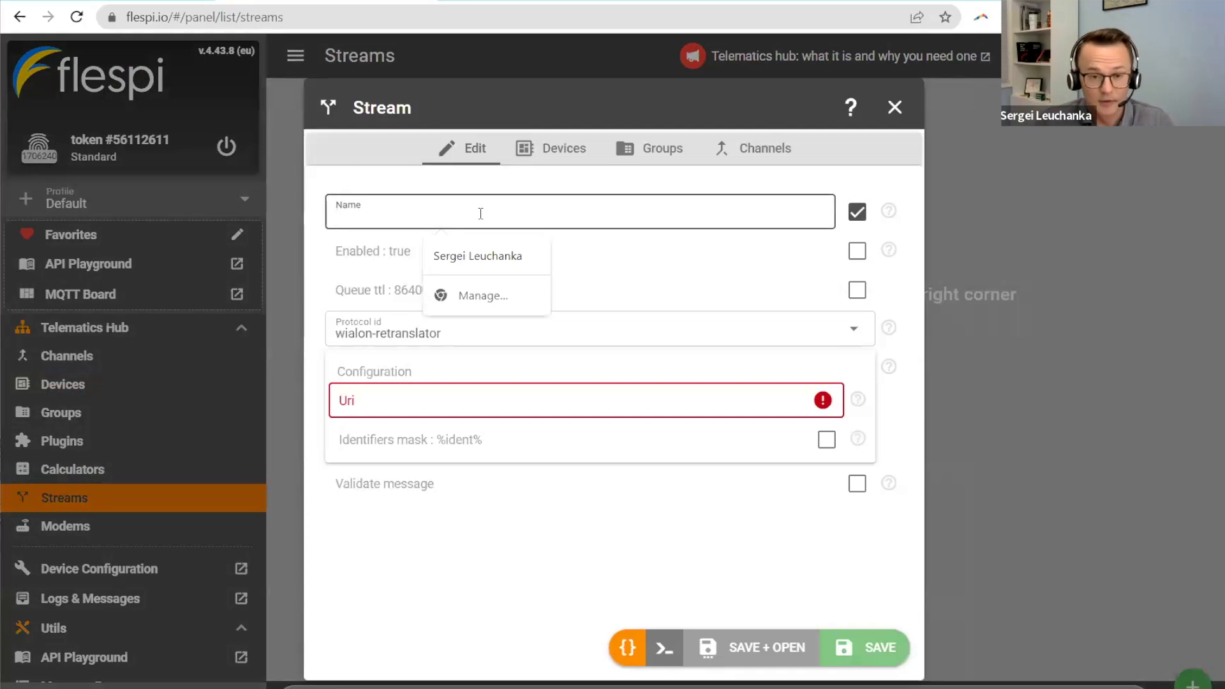
{"action": "type", "text": "My first stream"}
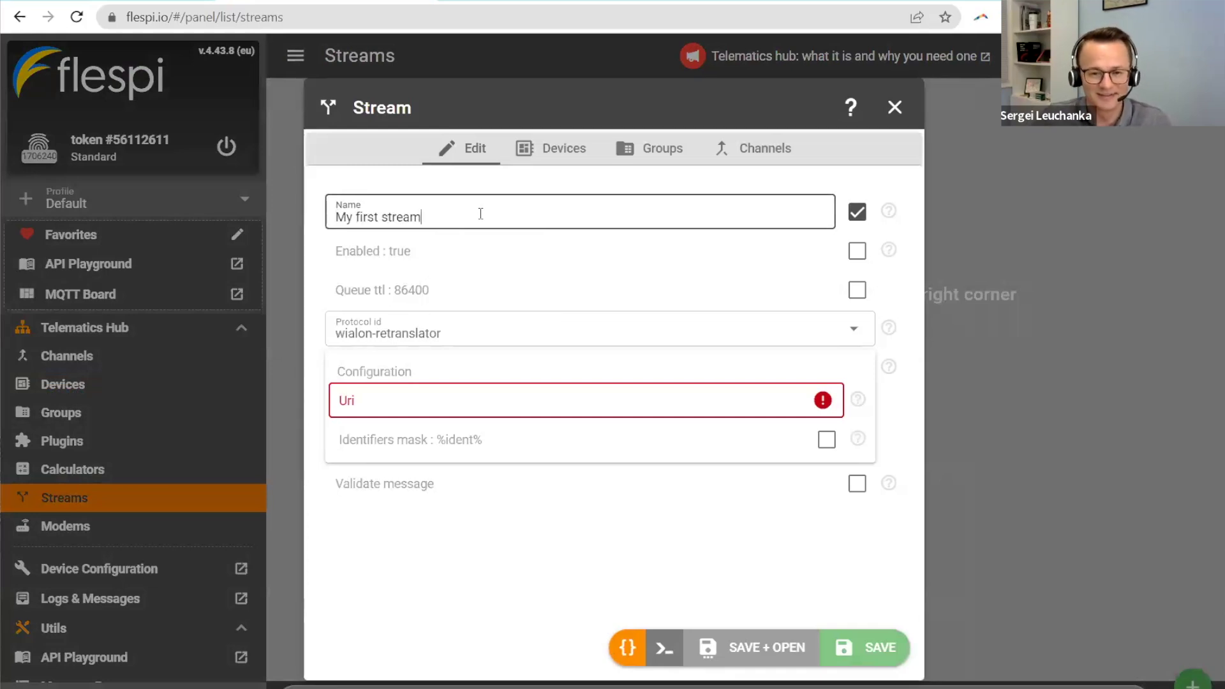
{"action": "left_click", "coordinate": [479, 323]}
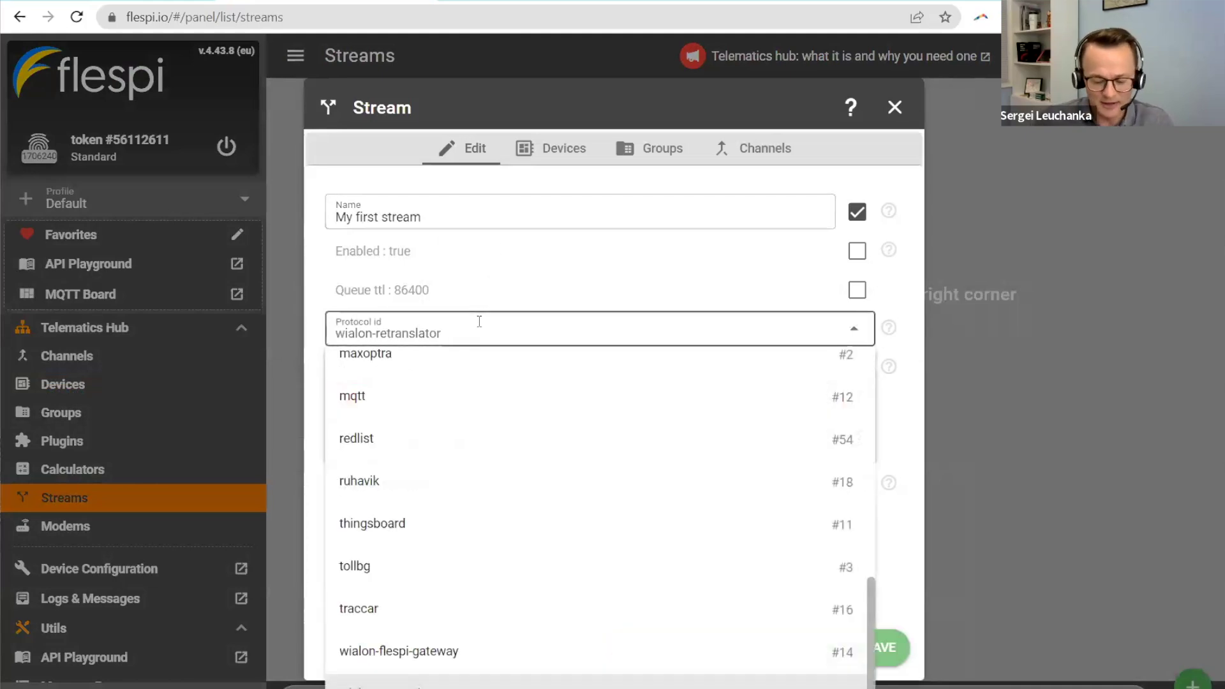
{"action": "type", "text": "http"}
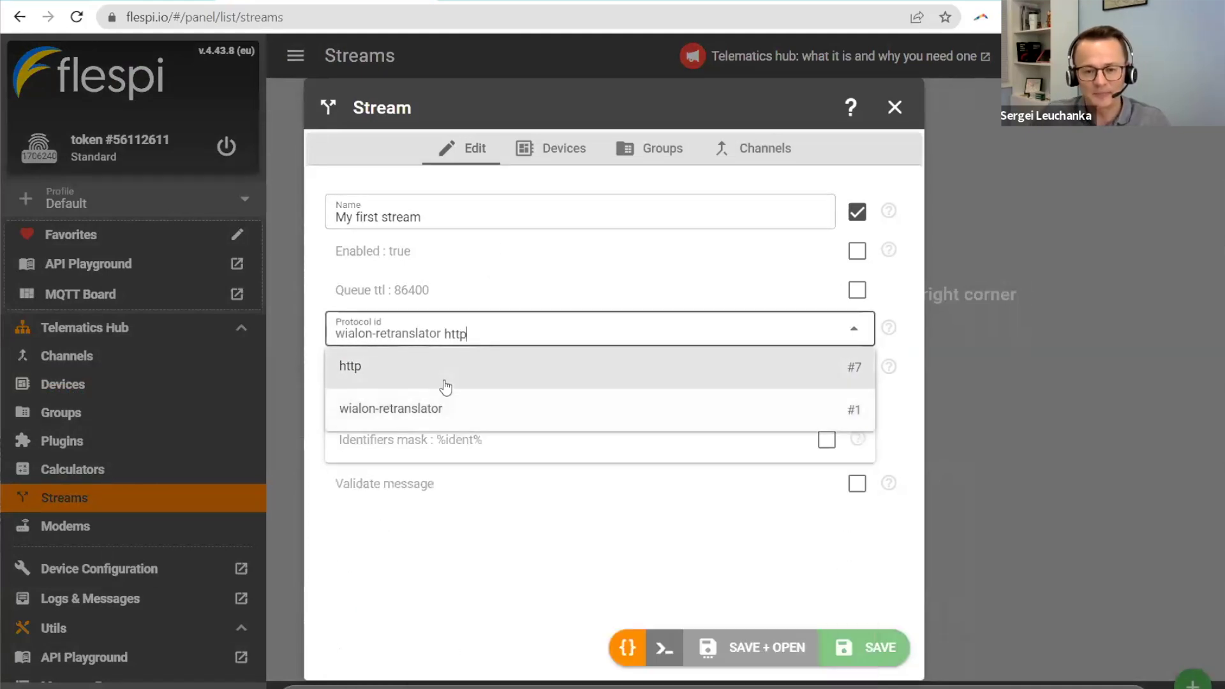
{"action": "left_click", "coordinate": [427, 385]}
{"action": "left_click", "coordinate": [421, 402]}
{"action": "type", "text": "https://"}
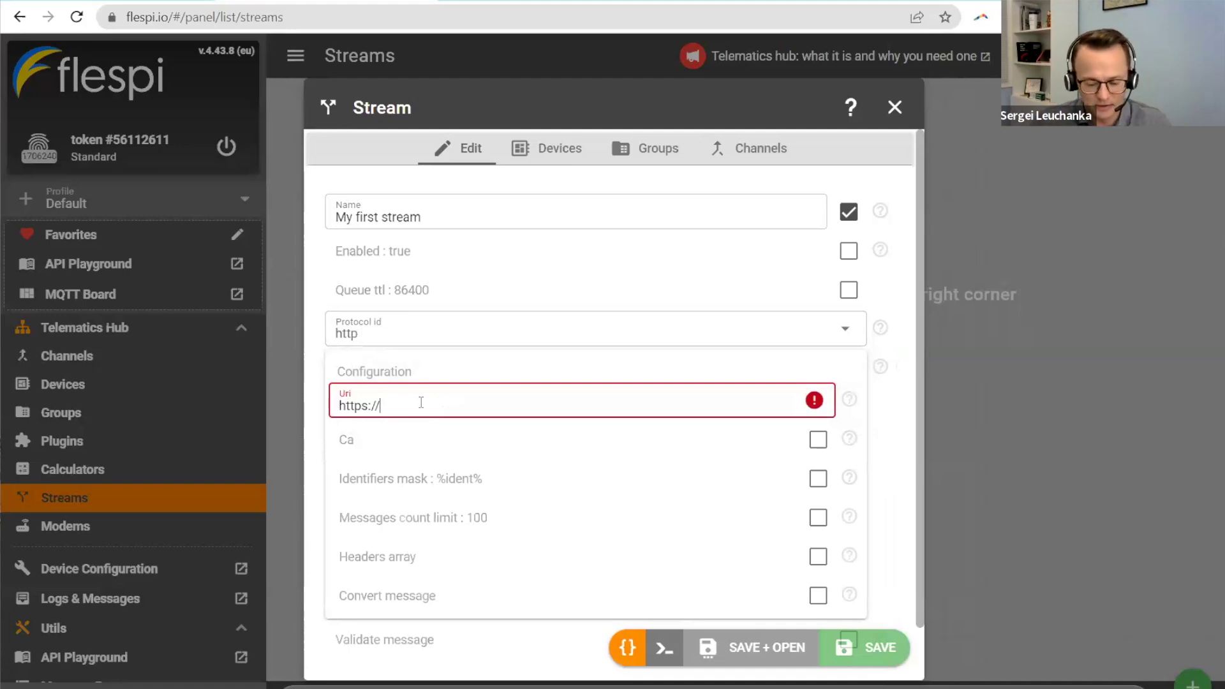
{"action": "type", "text": "my"}
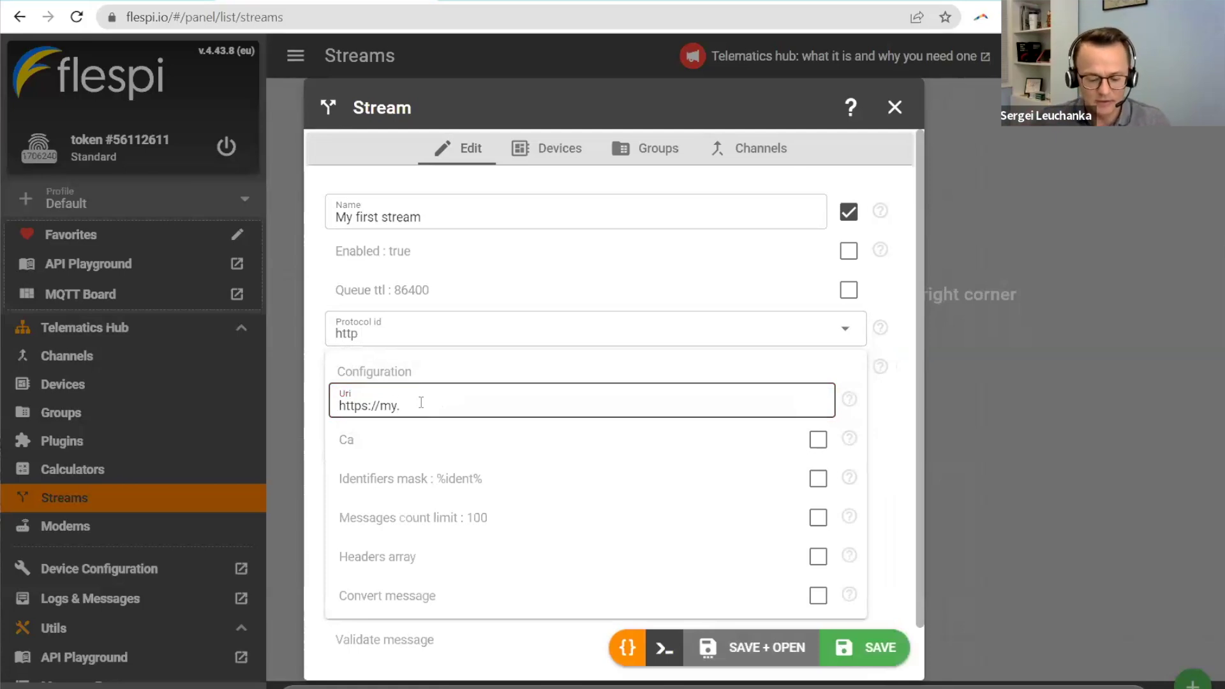
{"action": "type", "text": ".gpssolution.com"}
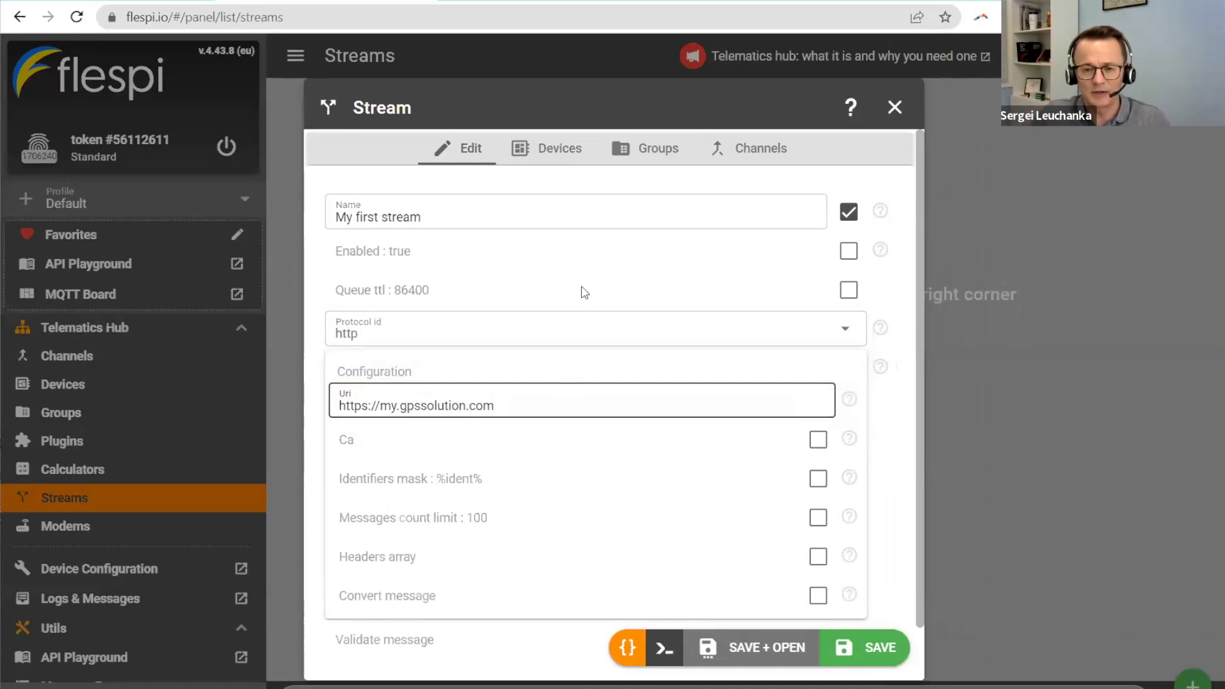
Assign all devices to the stream and save it.
{"action": "left_click", "coordinate": [563, 158]}
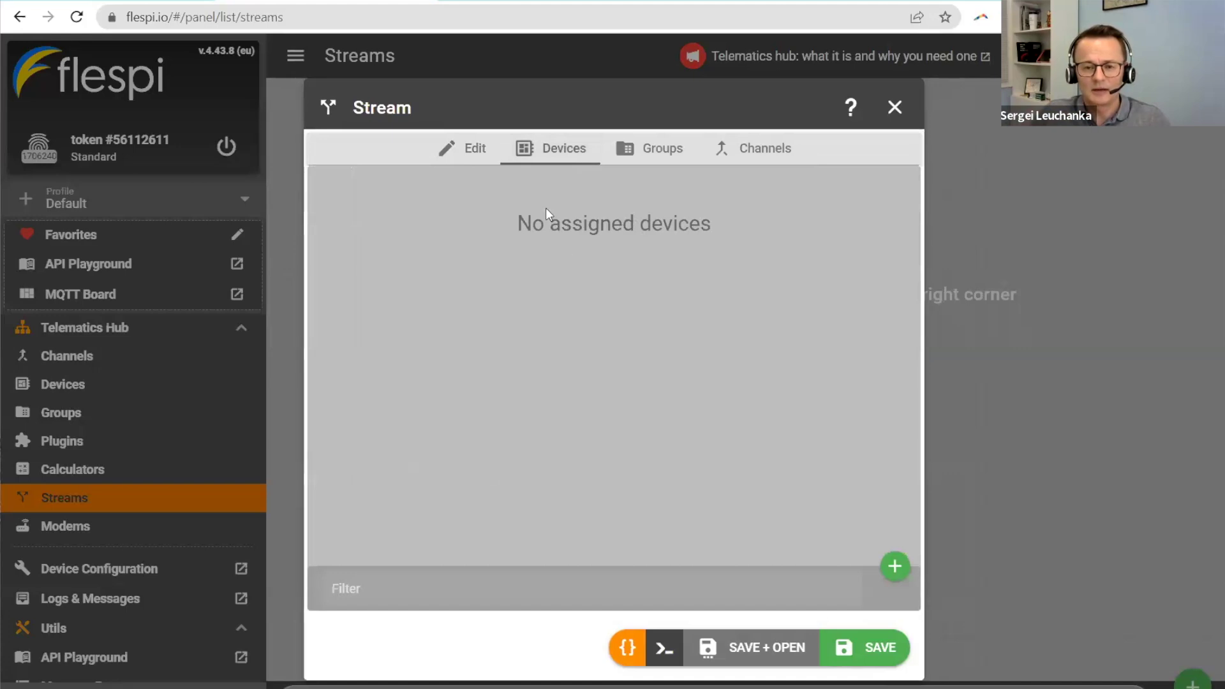
{"action": "left_click", "coordinate": [470, 149]}
{"action": "left_click", "coordinate": [519, 153]}
{"action": "left_click", "coordinate": [895, 566]}
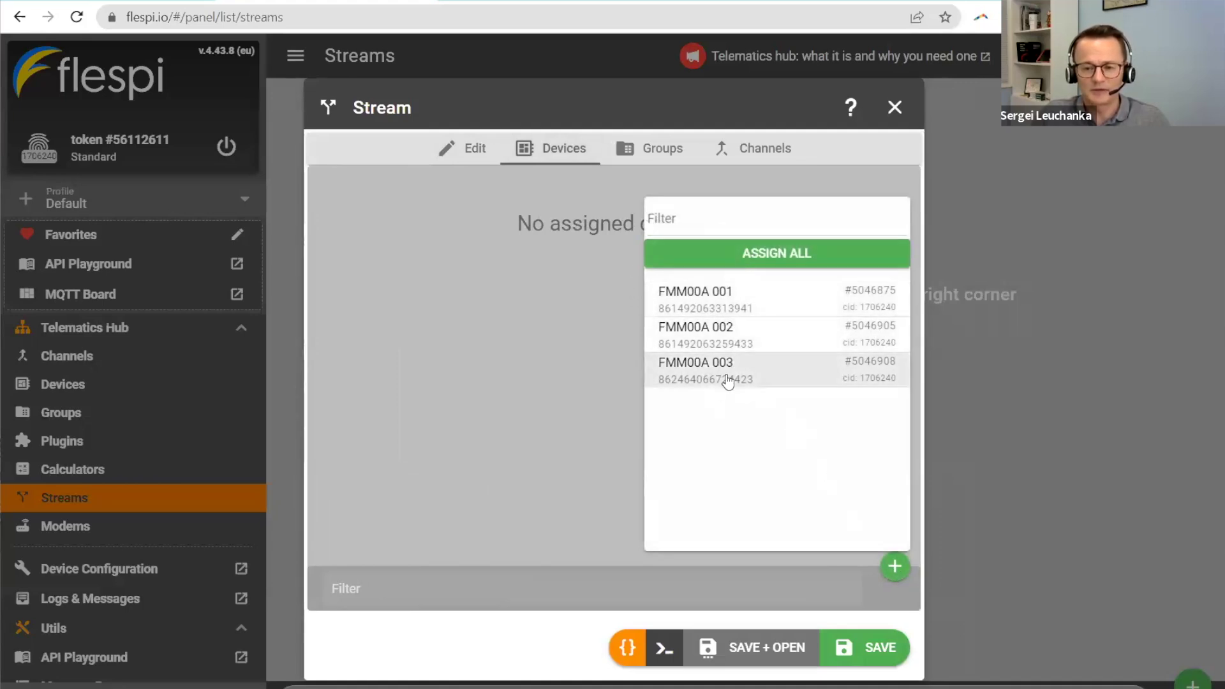
{"action": "left_click", "coordinate": [776, 253]}
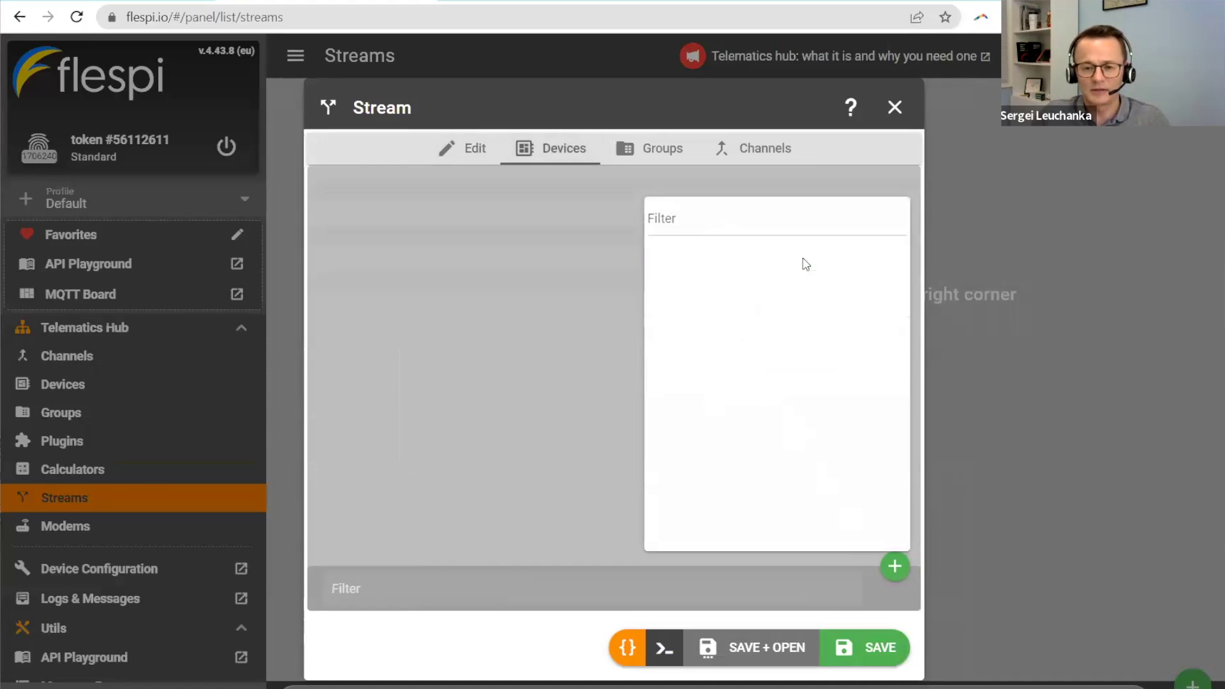
{"action": "left_click", "coordinate": [862, 649]}
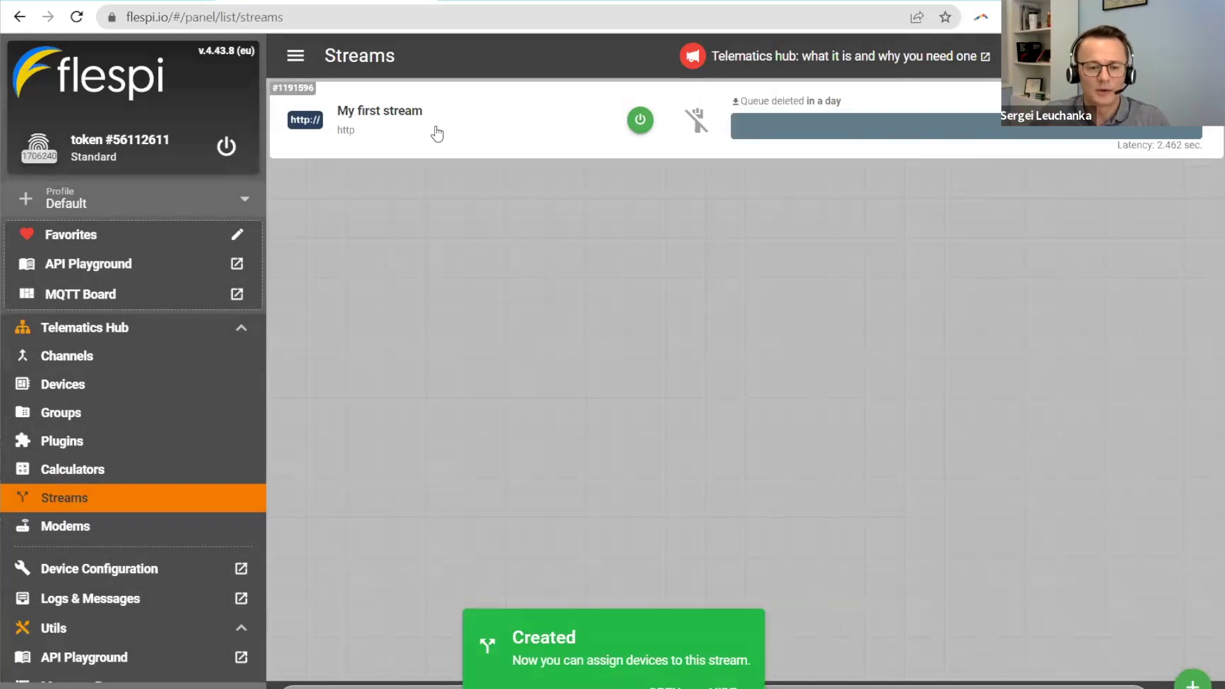
Return to the list of devices to check their connection status.
{"action": "left_click", "coordinate": [115, 390]}
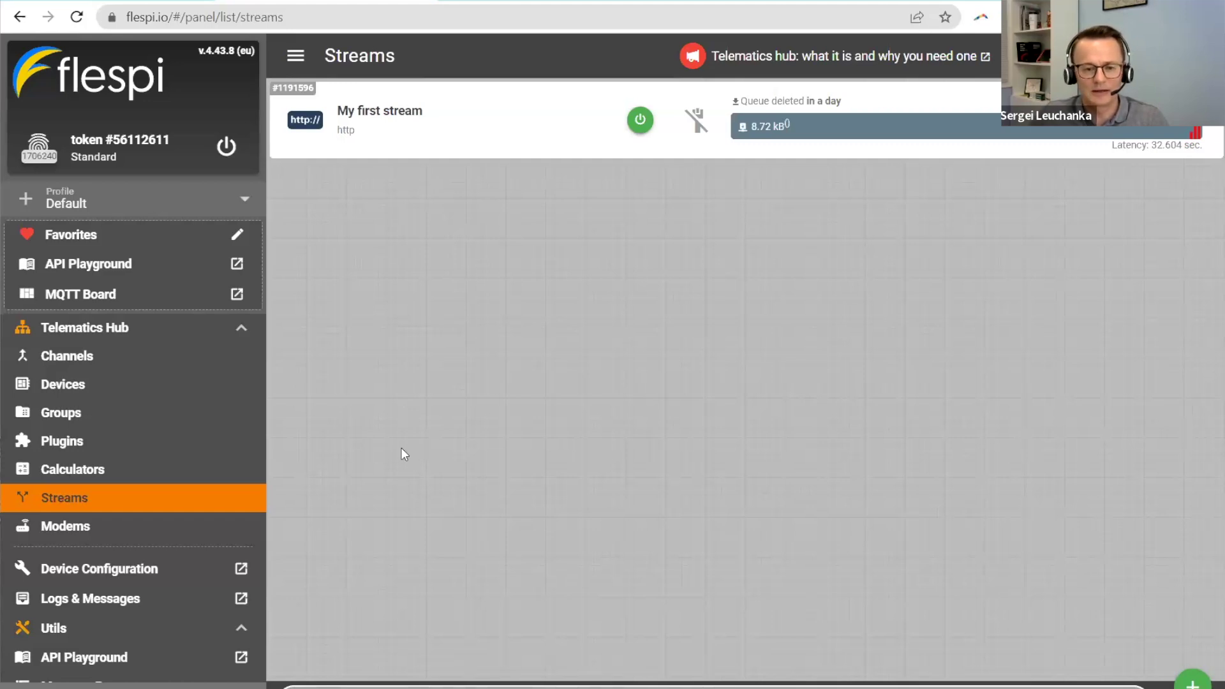
{"action": "left_click", "coordinate": [126, 386]}
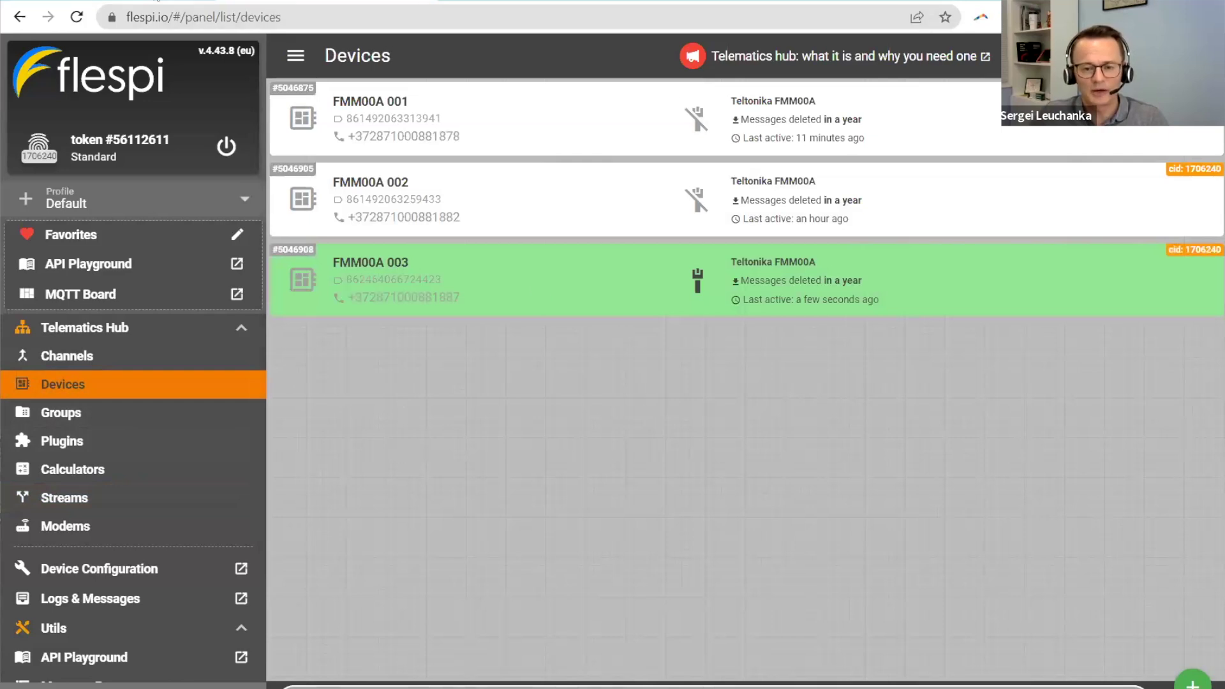
Switch to the Google Slides presentation and advance to the slide on API interaction with flespi.
{"action": "key", "text": "ctrl+Tab"}
{"action": "key", "text": "Right"}
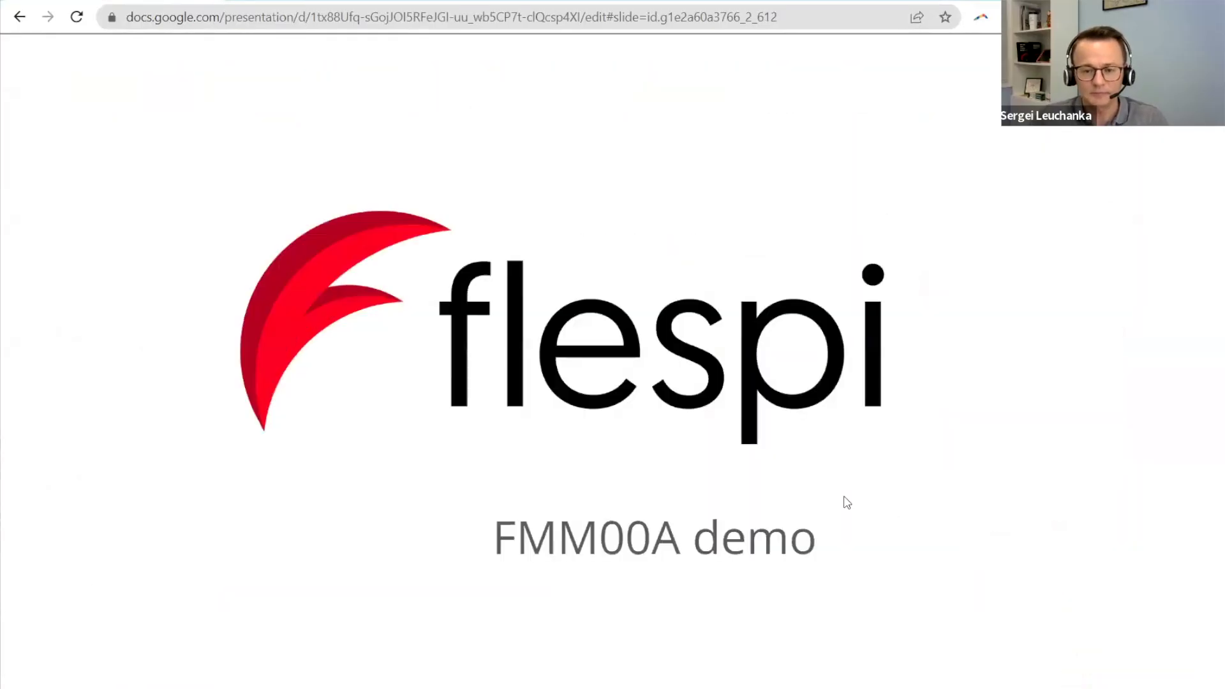
{"action": "key", "text": "Right"}
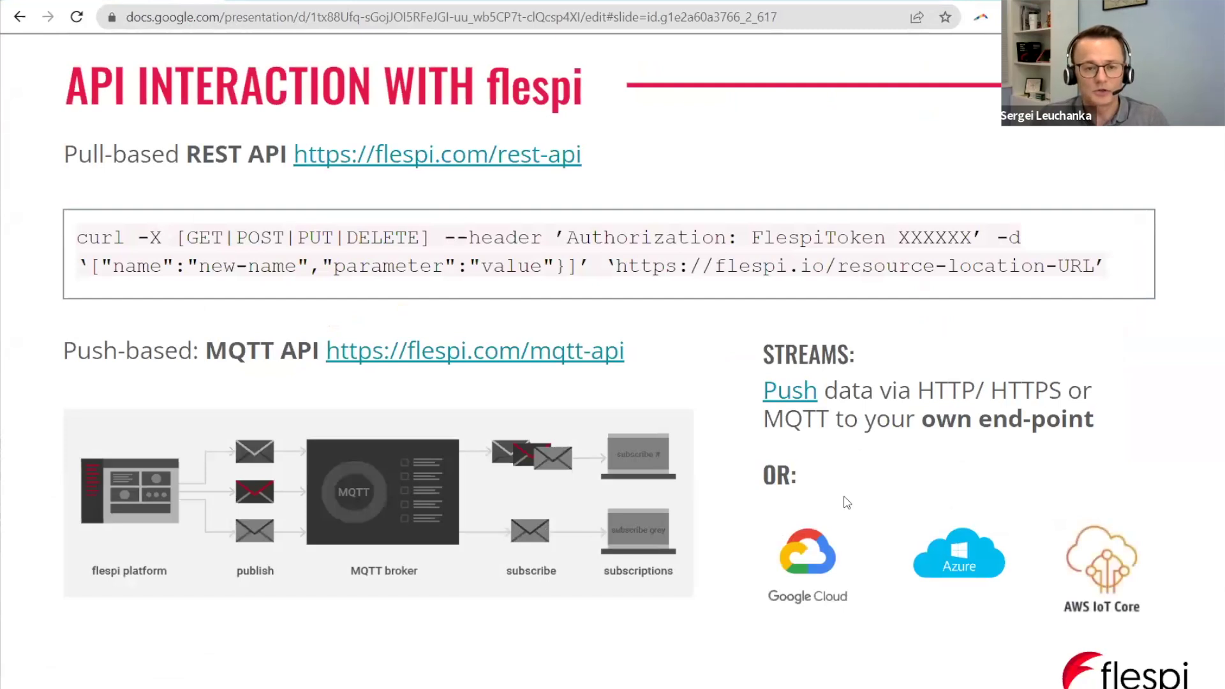